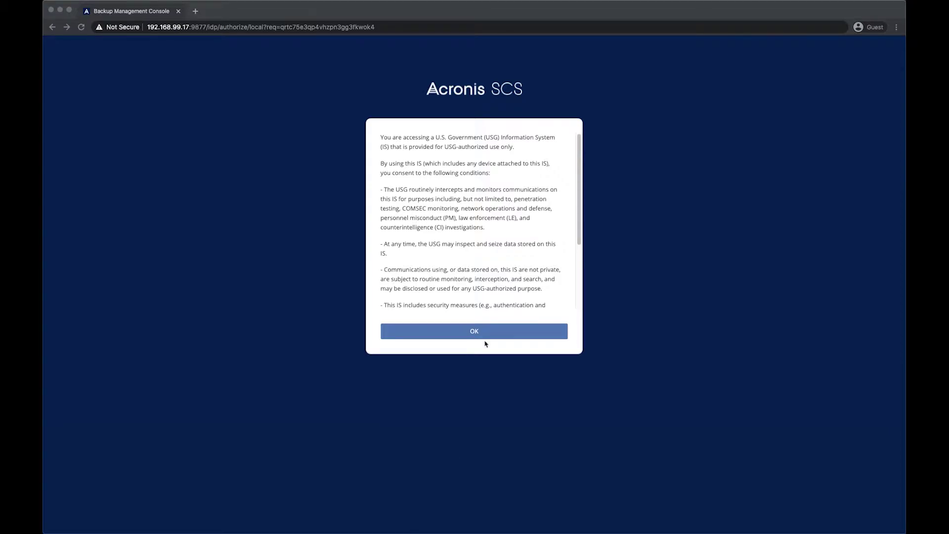
Accept the government-use consent notice and sign in to the console as root
click(485, 333)
click(485, 332)
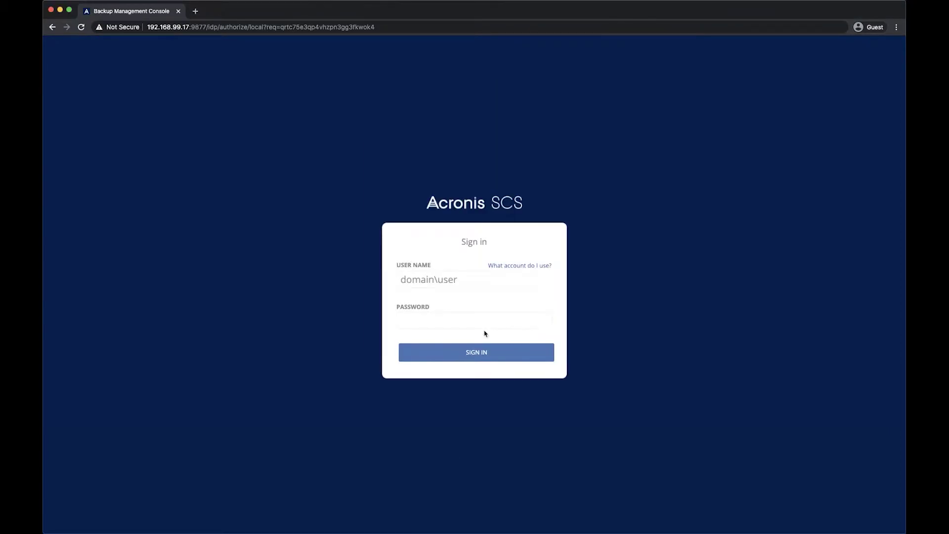
click(473, 280)
text(root)
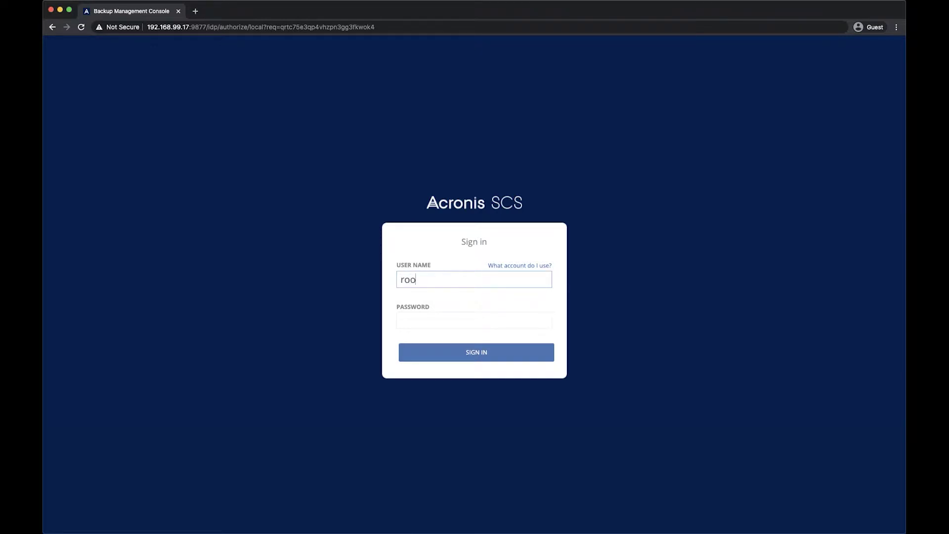
key(Tab)
text(•••••••••)
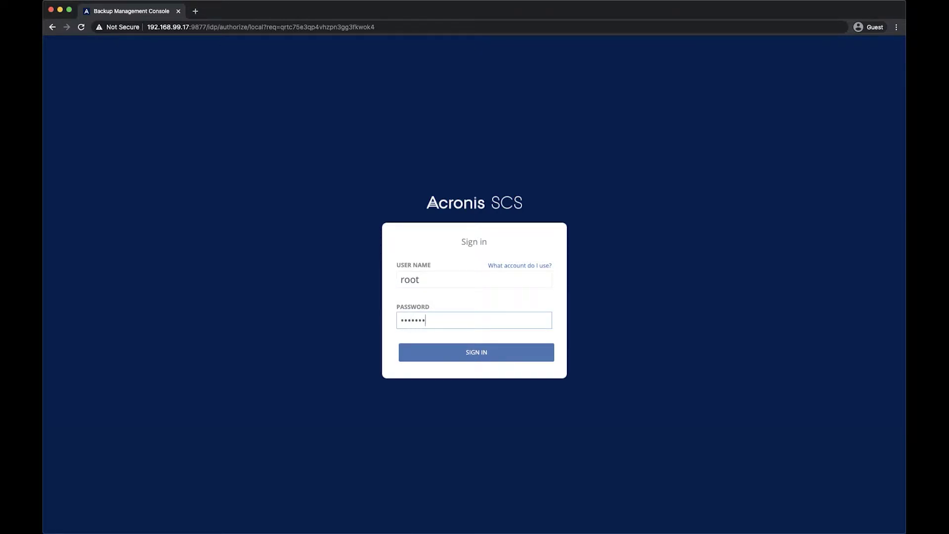
key(Return)
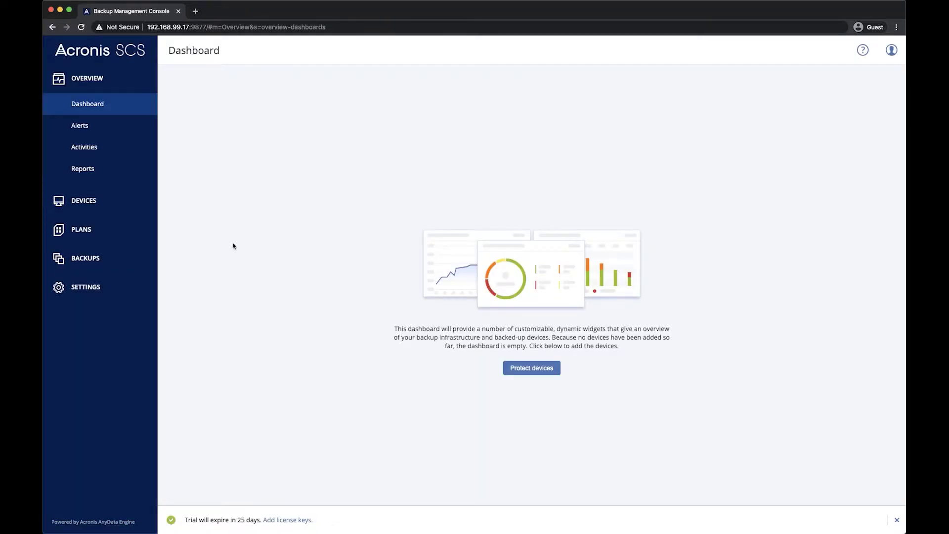
Create a new backup plan named 'ESXi Host Config'
click(121, 231)
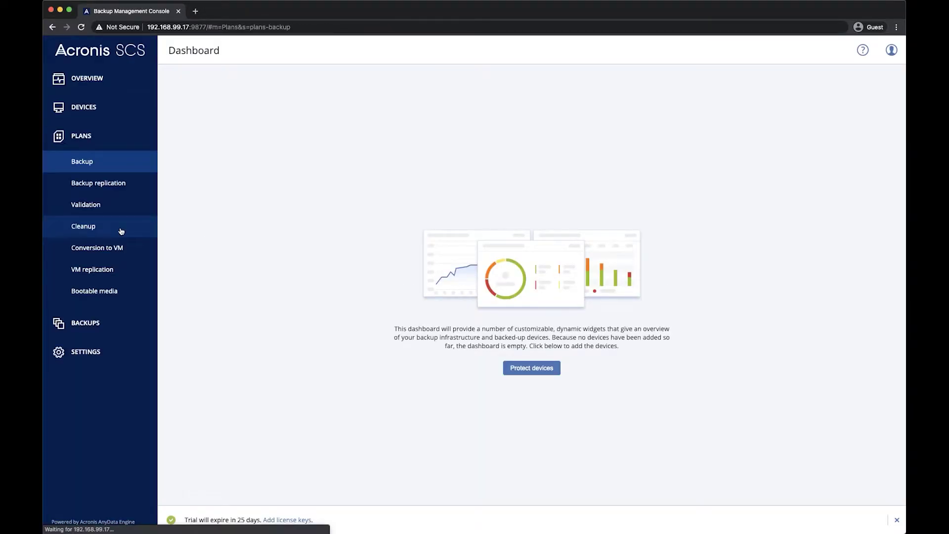
click(835, 83)
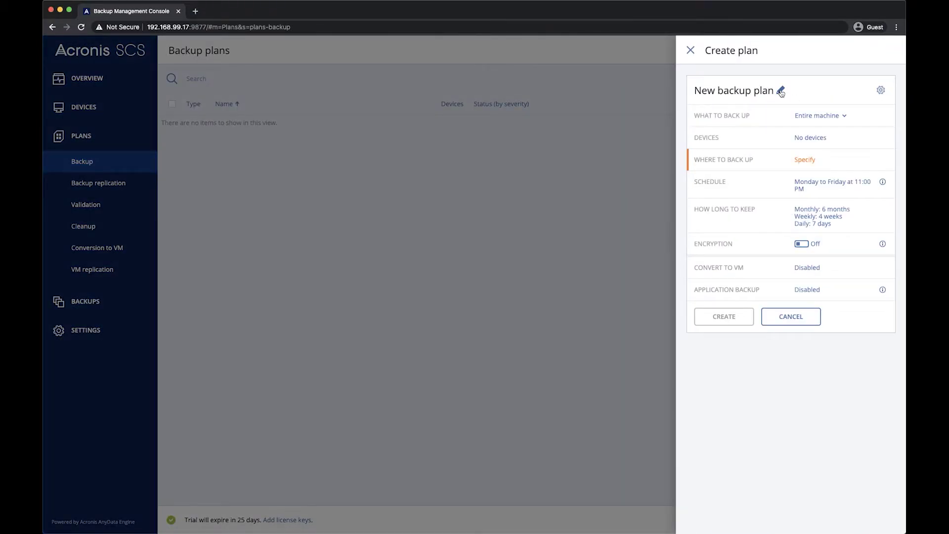
click(780, 91)
text(ESX)
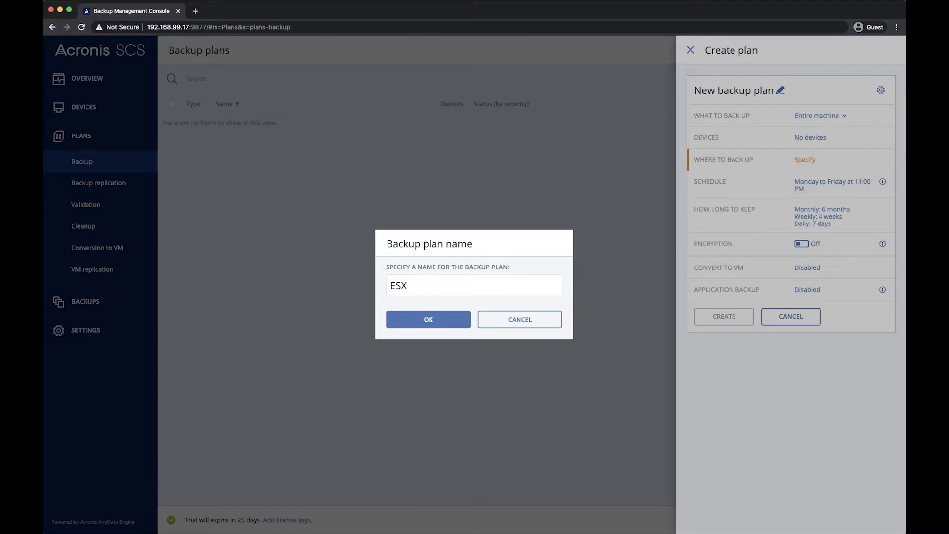
text(i Host Config)
click(443, 320)
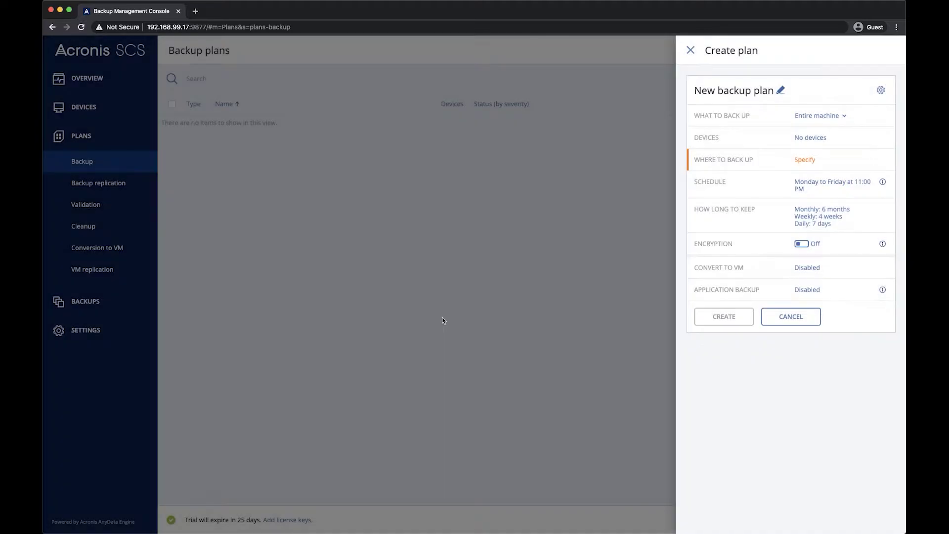
Set the plan to back up the ESXi configuration of host 192.168.99.16
click(815, 117)
click(815, 258)
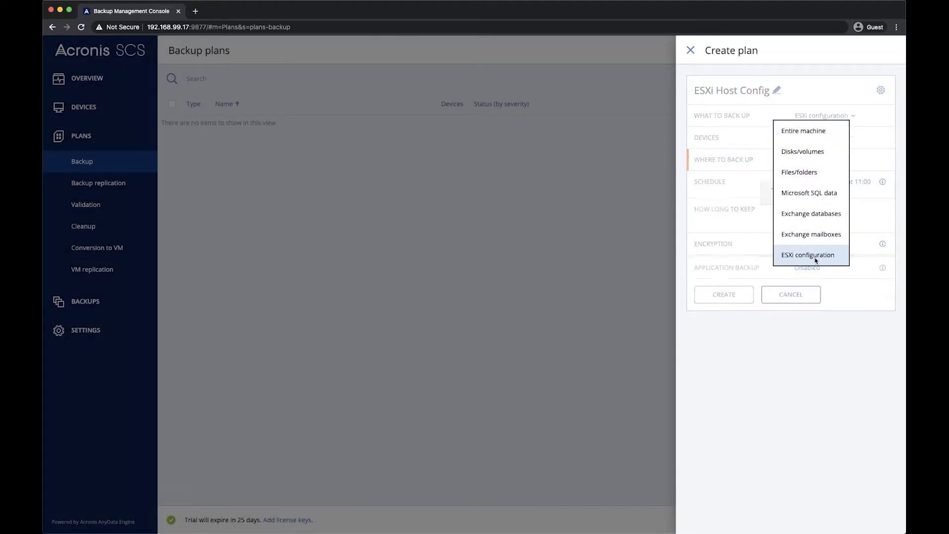
click(815, 143)
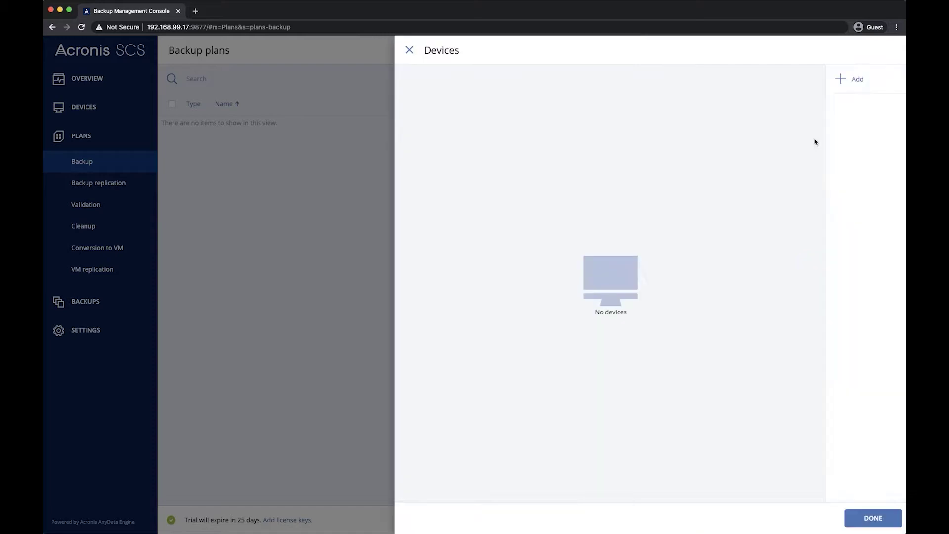
click(840, 79)
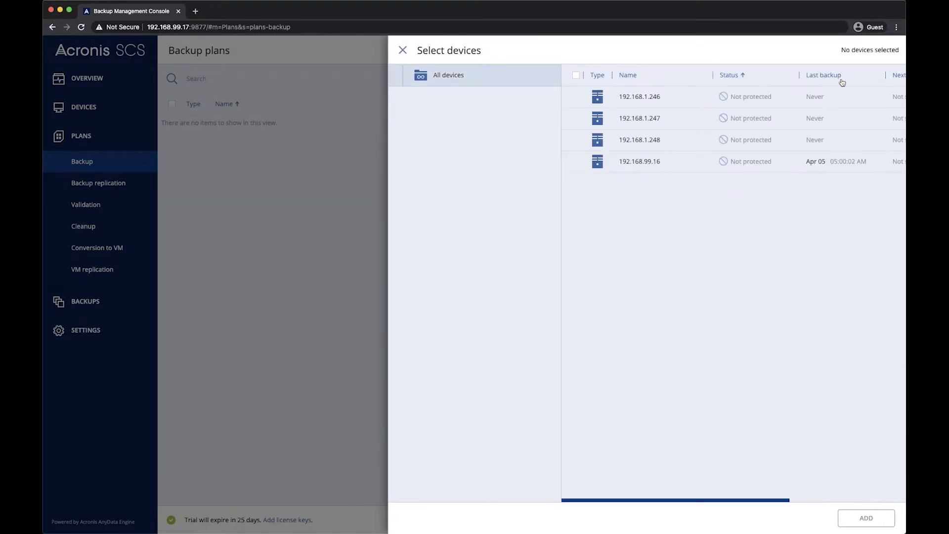
click(636, 163)
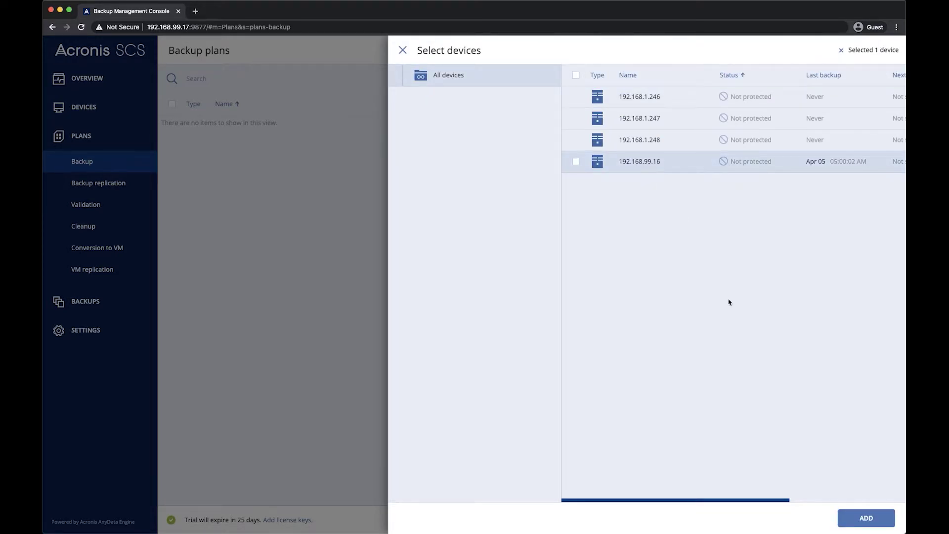
click(872, 517)
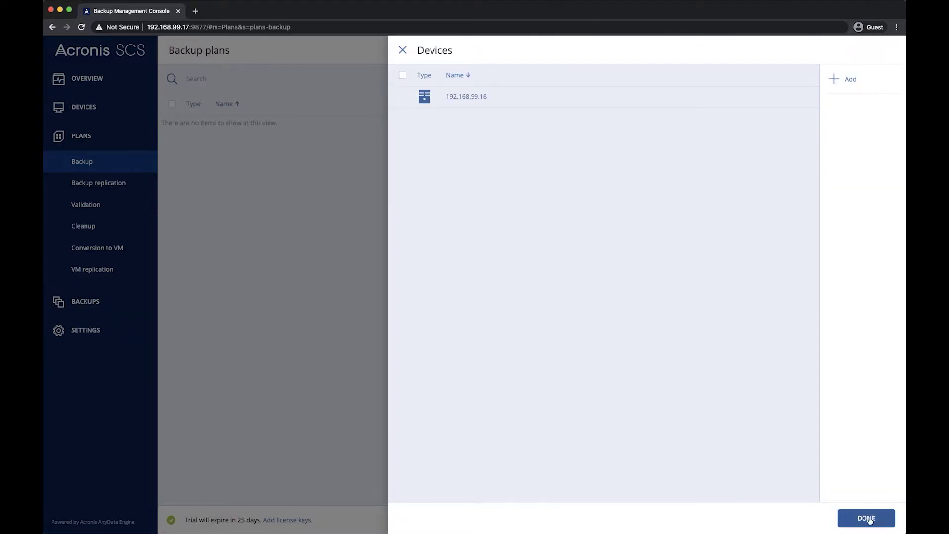
click(866, 518)
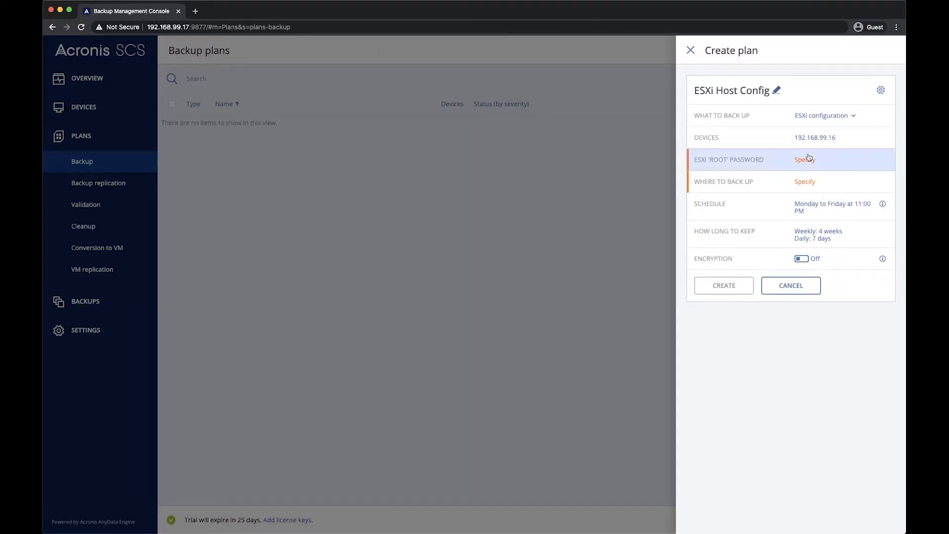
Enter the ESXi root password and store backups on smb://192.168.1.251/Demo/
click(807, 159)
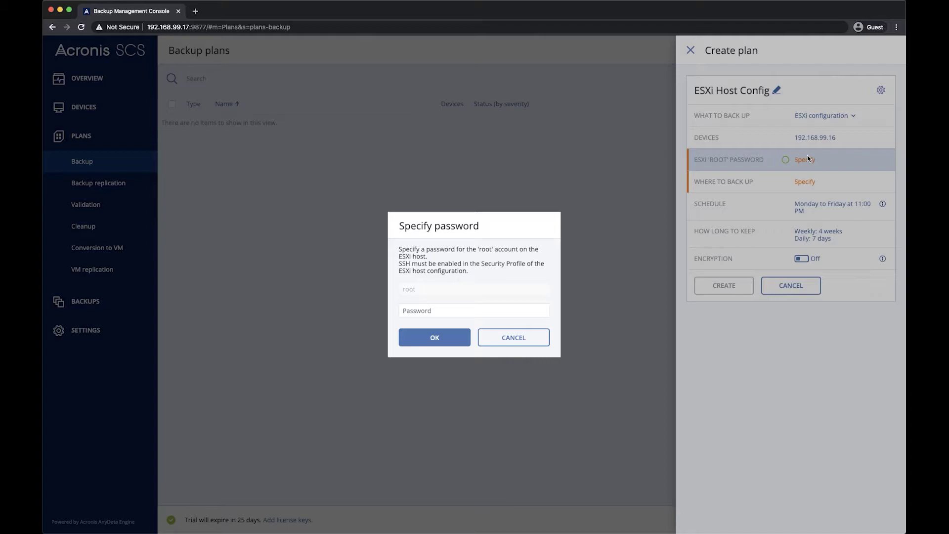
click(520, 306)
text(•••••••••)
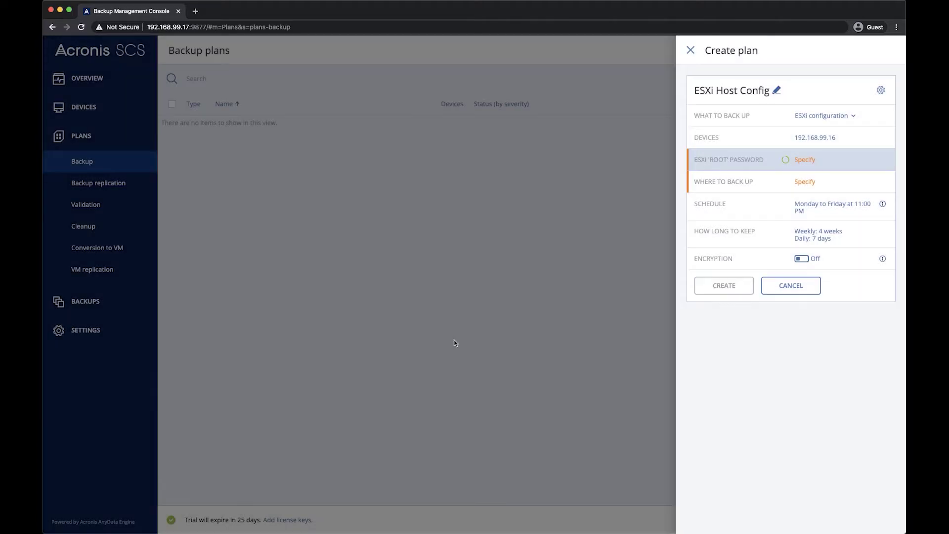
click(453, 341)
click(813, 183)
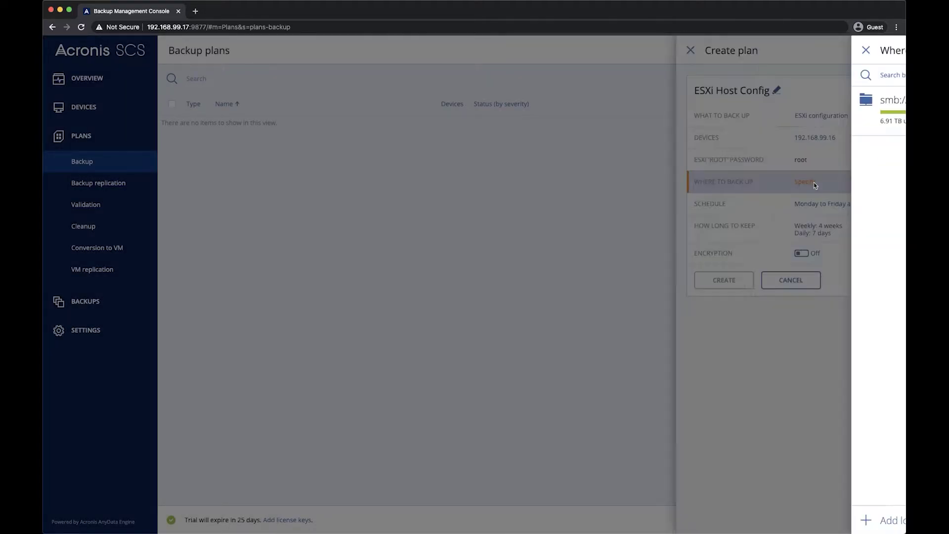
click(788, 129)
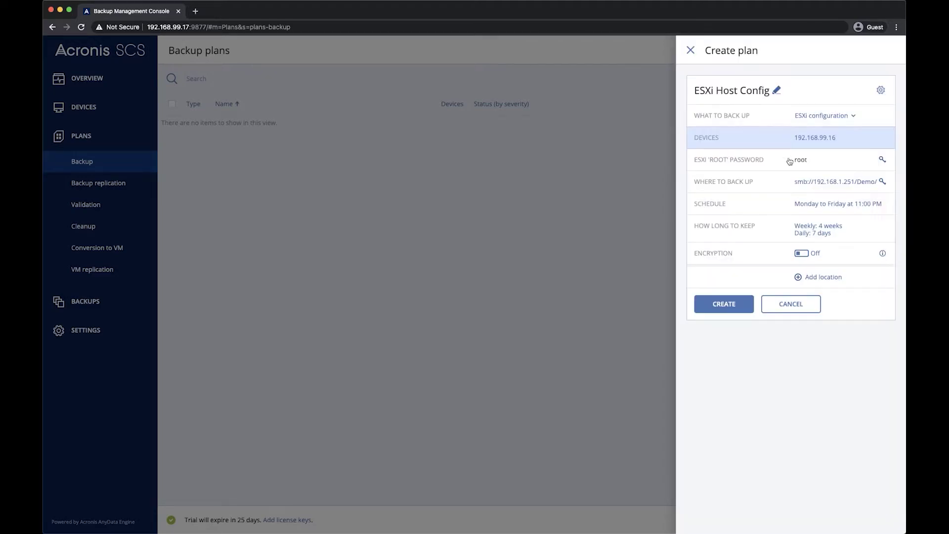
Turn the schedule off and set cleanup to keep backups indefinitely
click(821, 211)
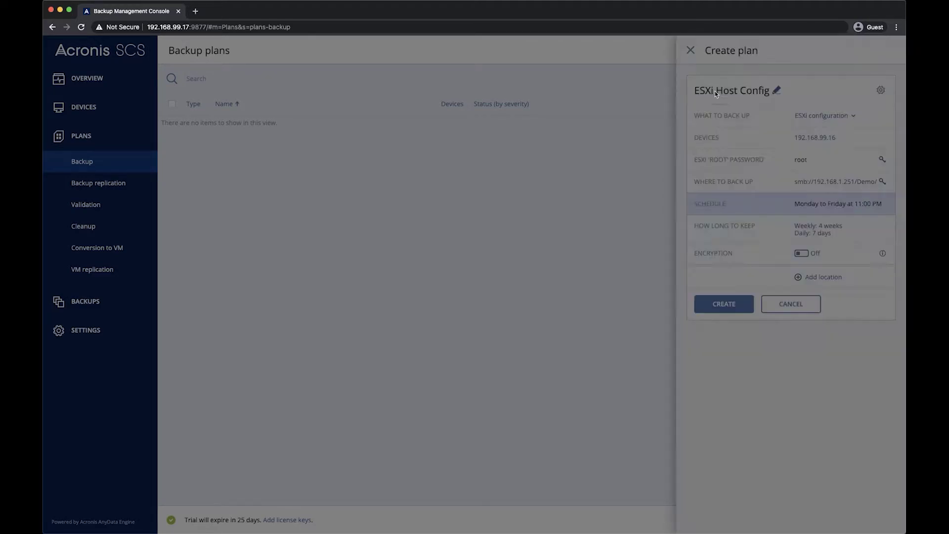
click(705, 81)
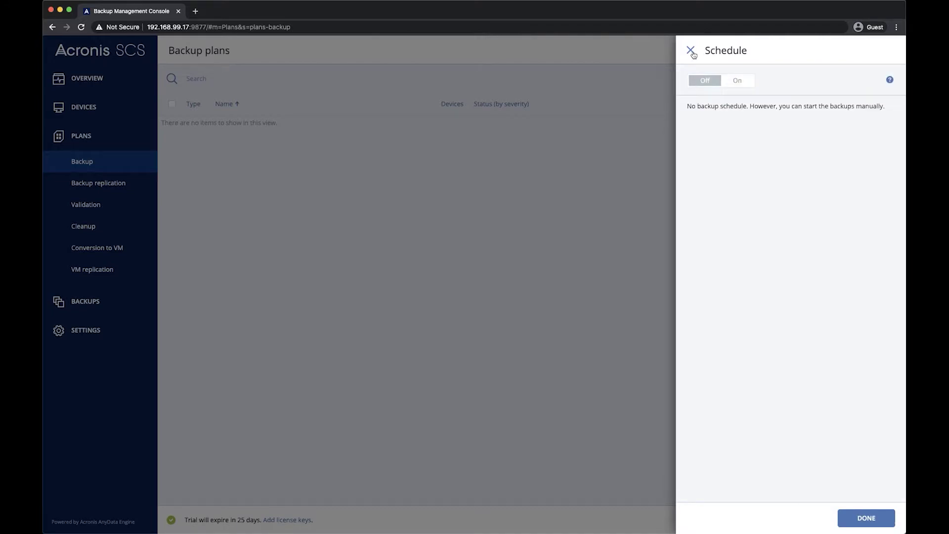
click(691, 50)
click(731, 226)
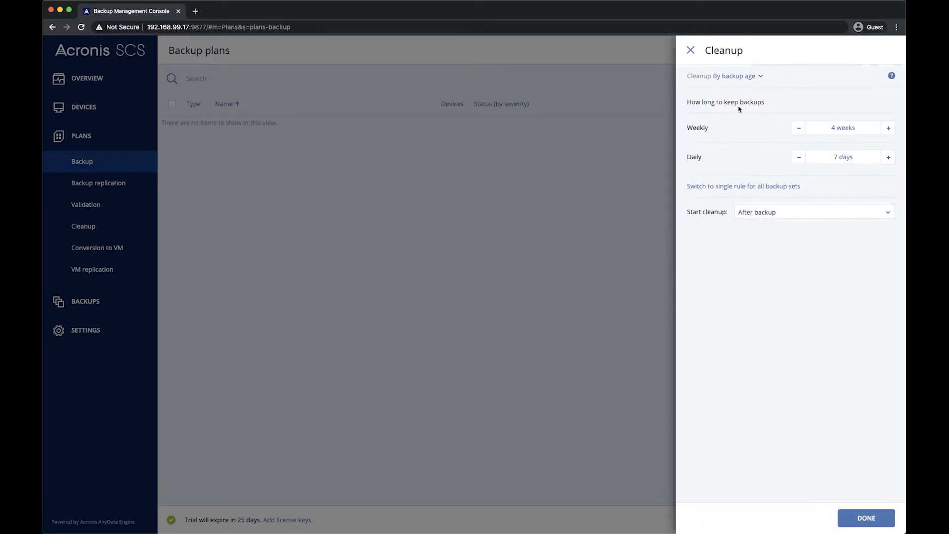
click(741, 76)
click(732, 153)
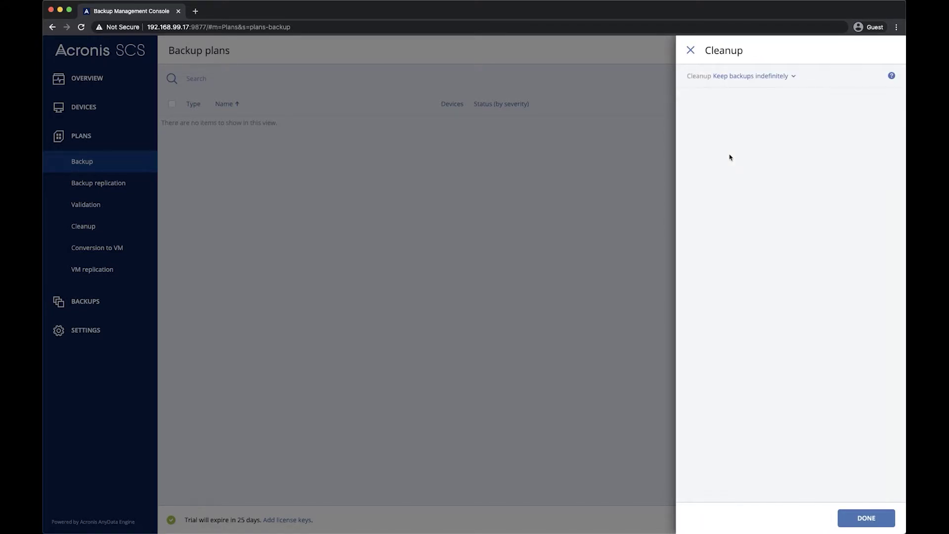
click(690, 51)
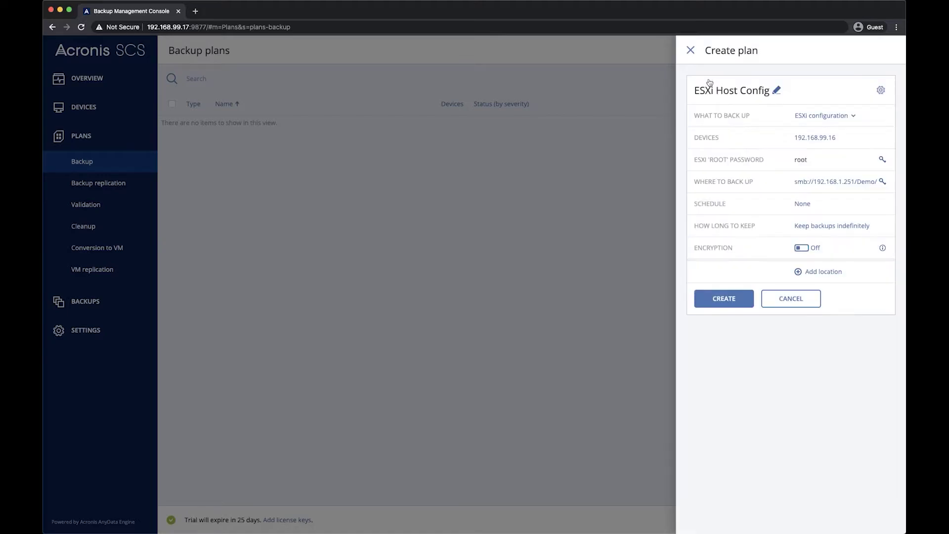
click(805, 250)
Protect the plan with an encryption password using the AES 256 algorithm
click(463, 247)
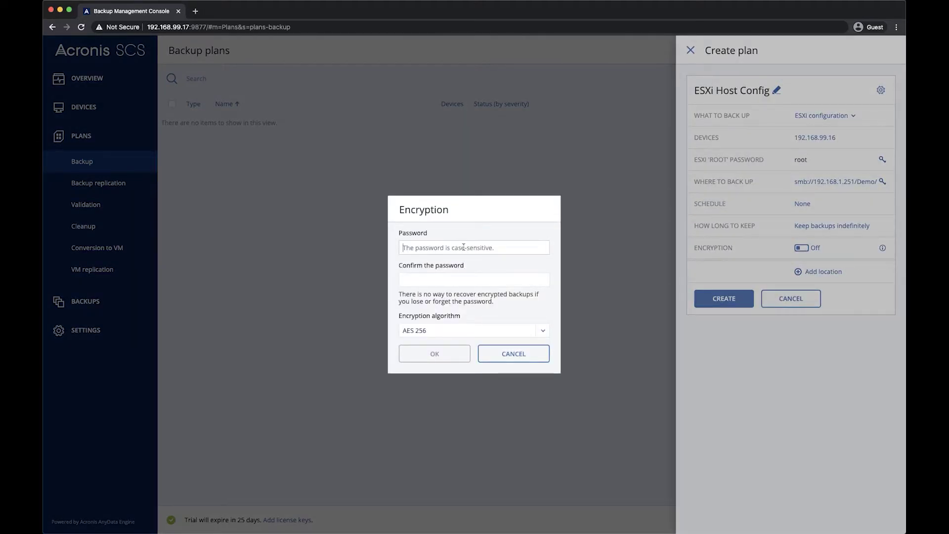
text(password12password12)
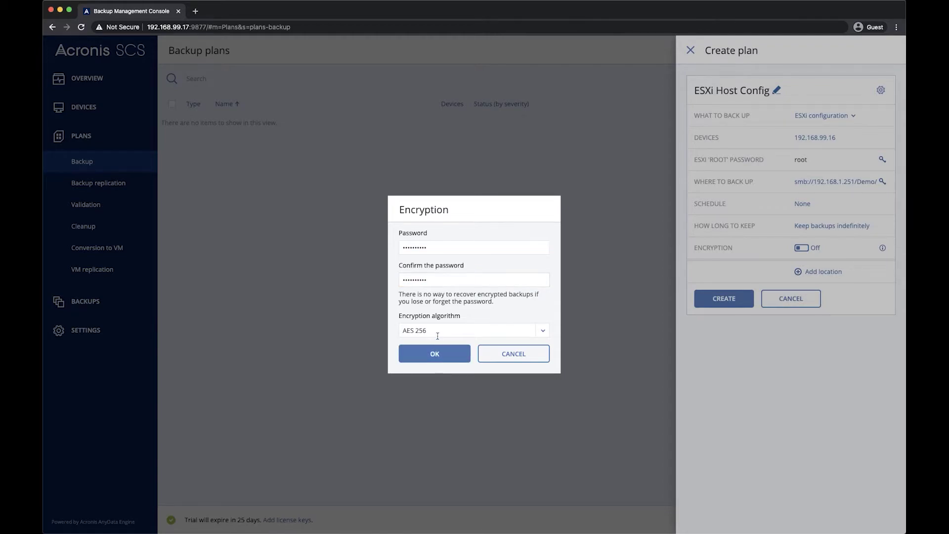
click(543, 332)
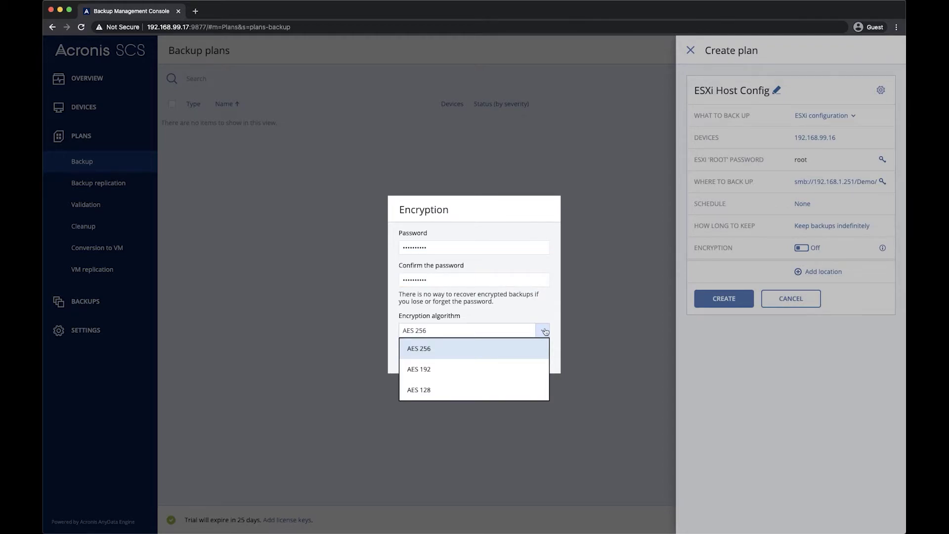
click(545, 331)
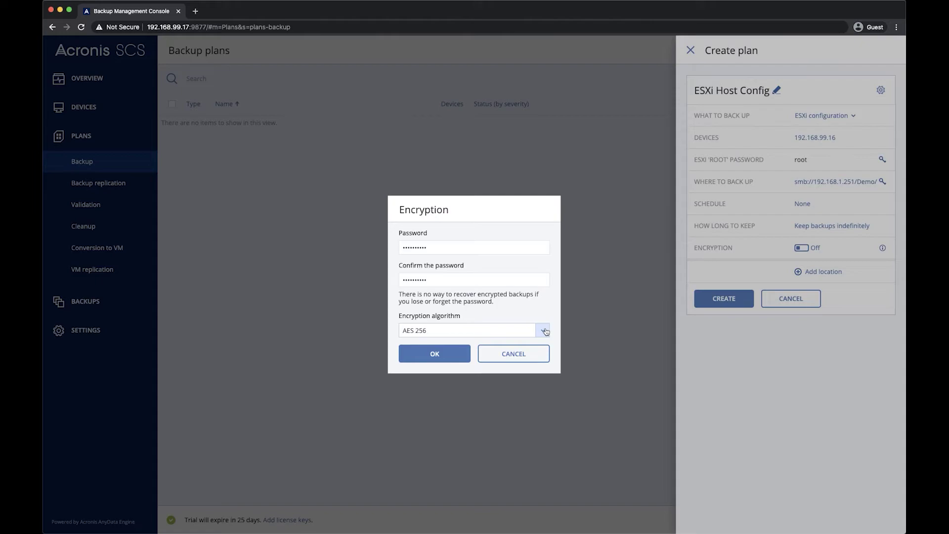
click(450, 353)
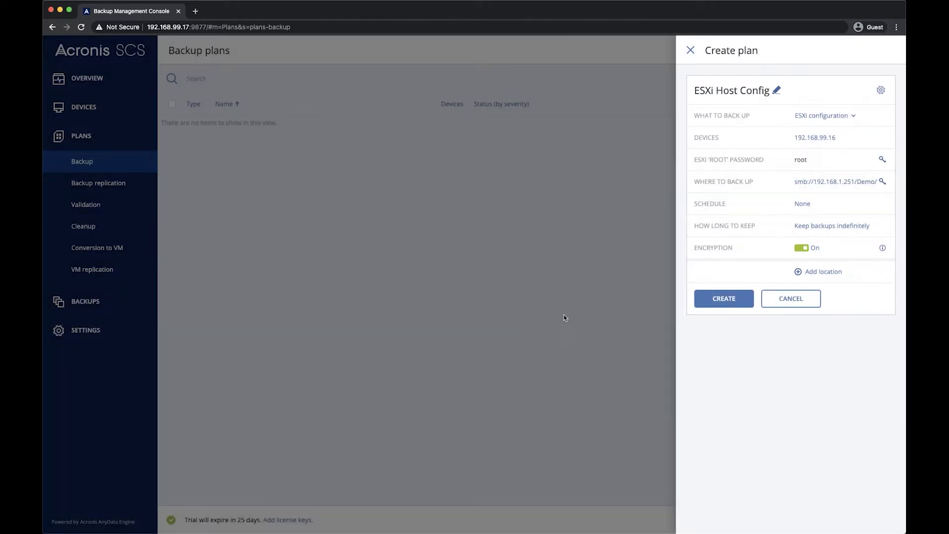
Save the ESXi Host Config plan, run it now, and view the running backup's details
click(737, 300)
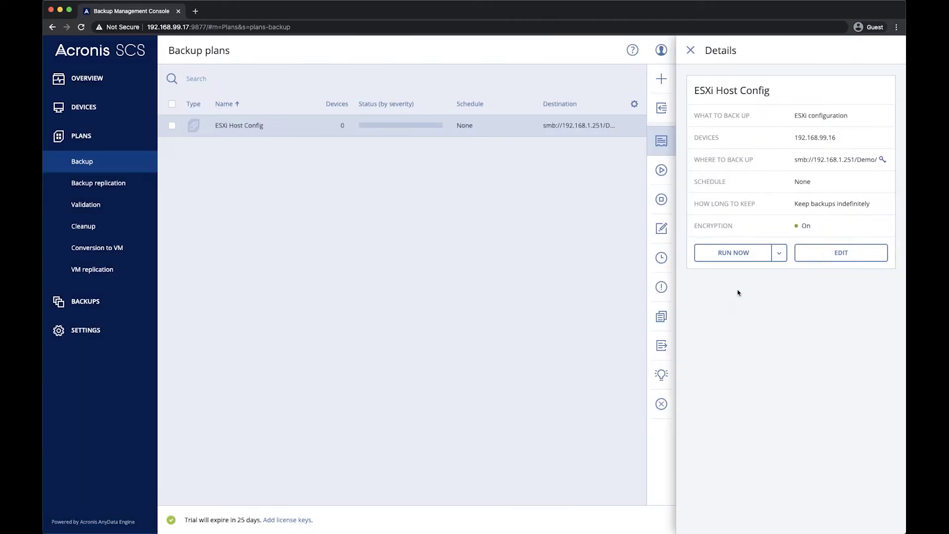
click(741, 253)
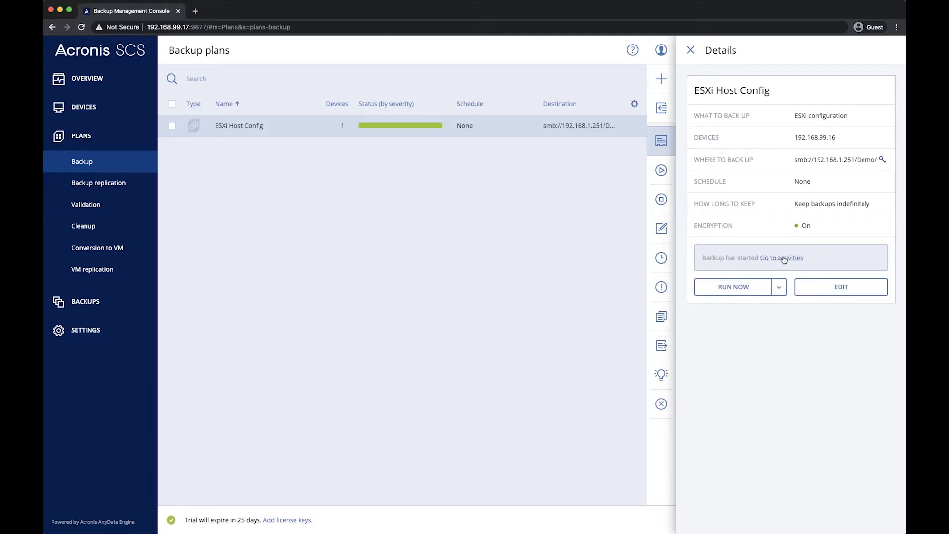
click(784, 258)
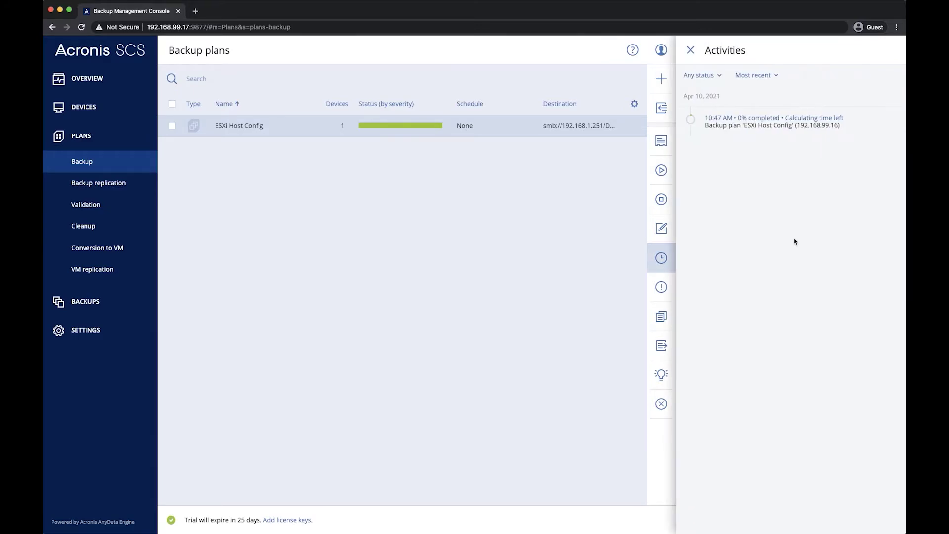
click(868, 127)
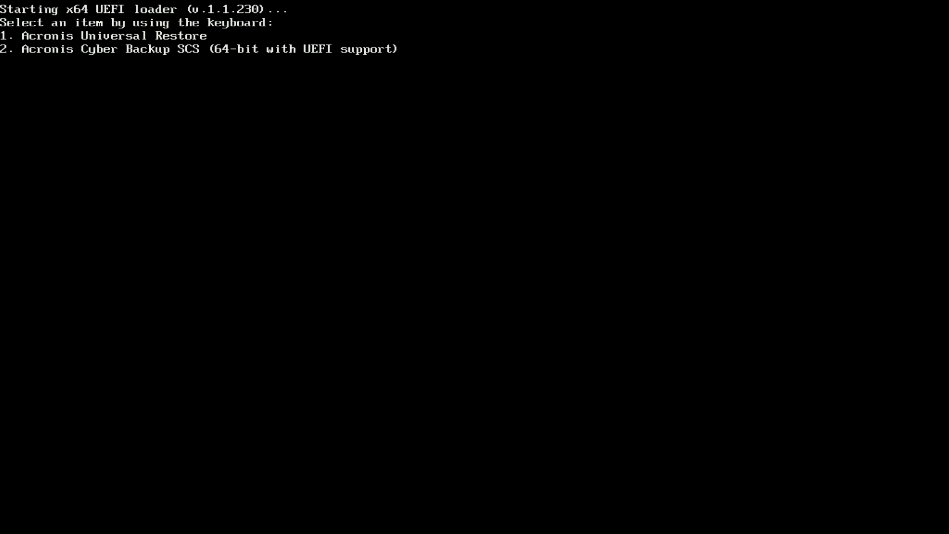
Boot the 64-bit UEFI Acronis Cyber Backup SCS entry from the loader menu
key(2)
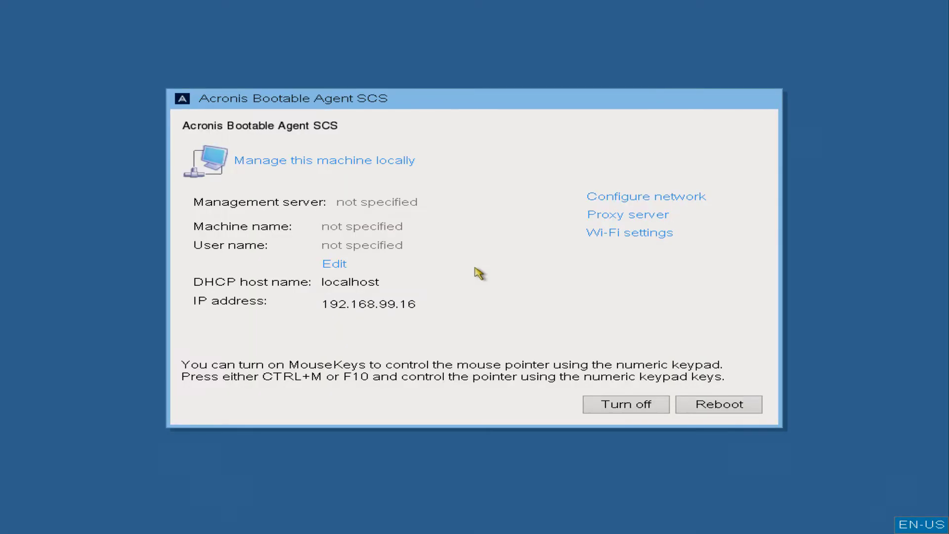
Manage the machine locally and start a recovery, browsing for the backup location
click(369, 162)
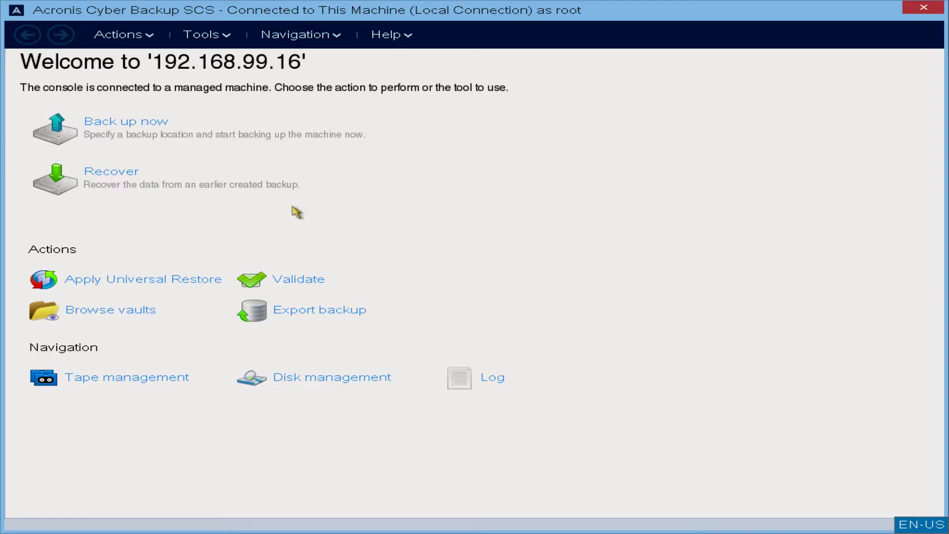
click(199, 190)
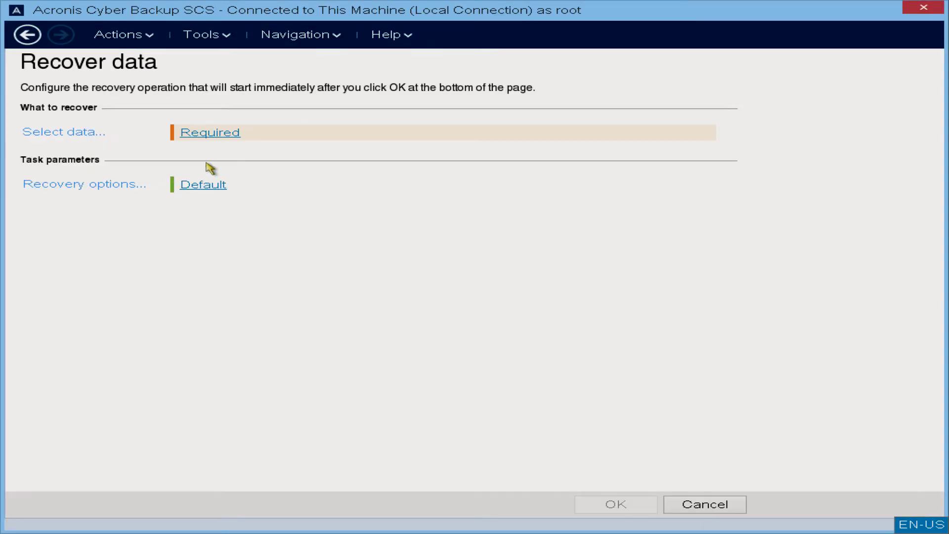
click(213, 132)
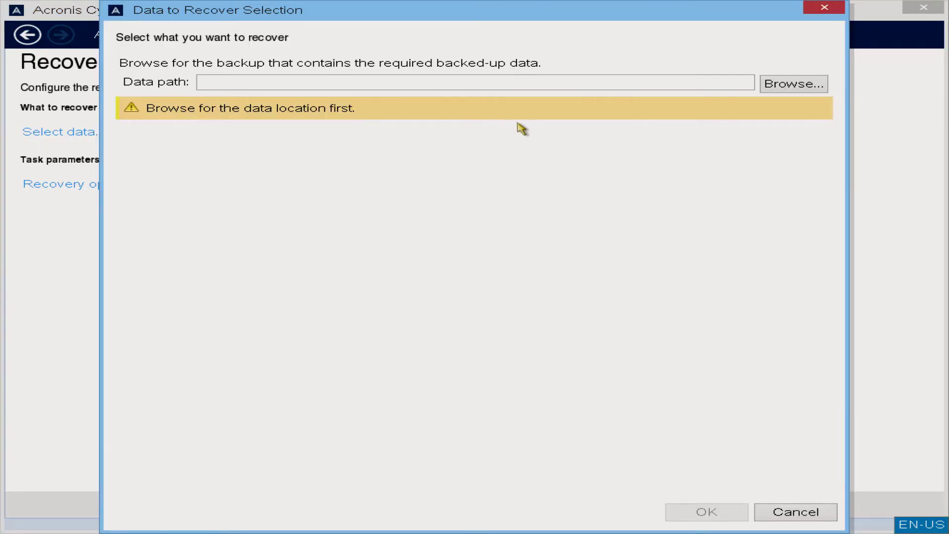
click(825, 84)
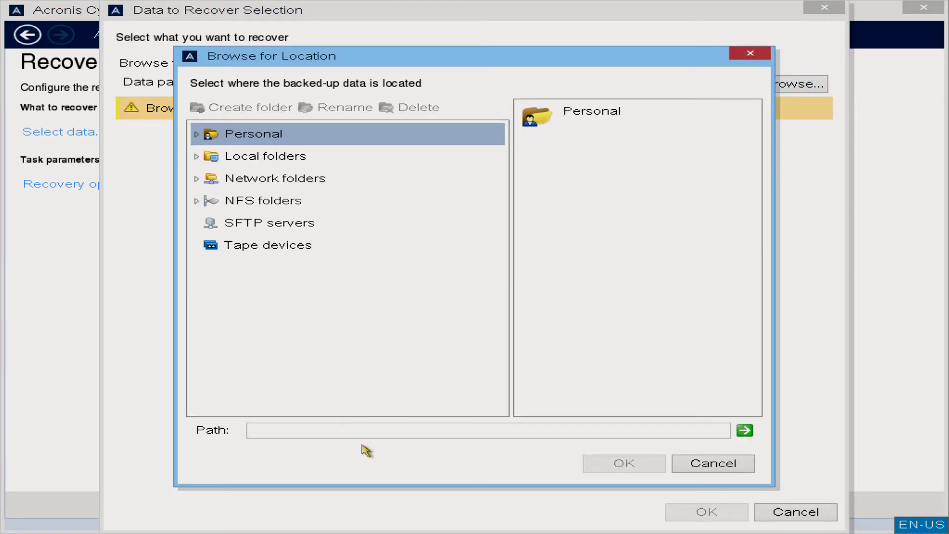
Open the \\192.168.1.251\Demo\ share, logging in with the share's user name and password
text(192.16)
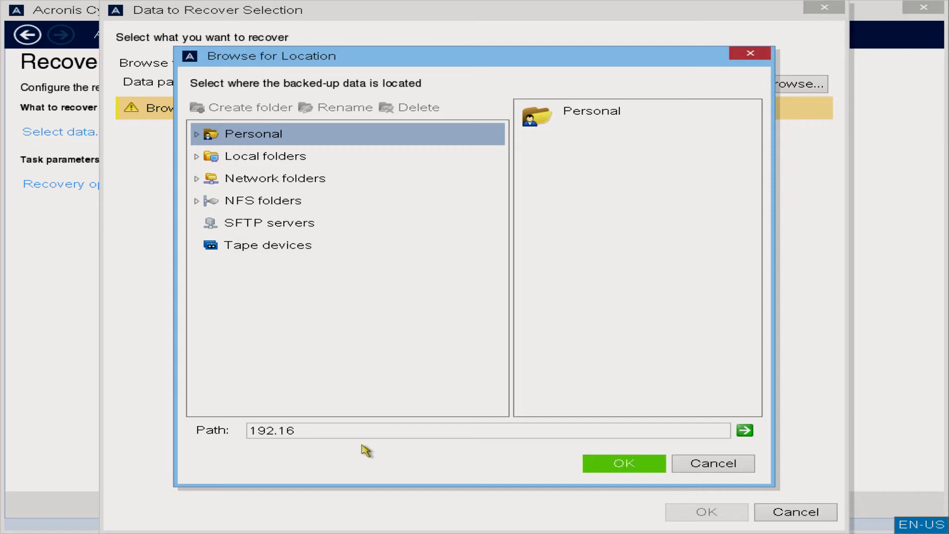
text(8.1.251\Demo\)
click(745, 432)
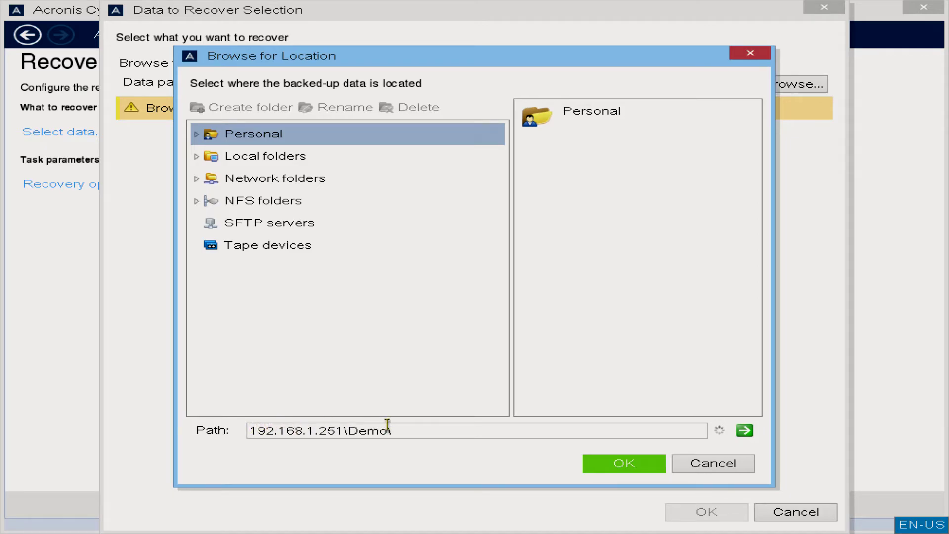
key(Home)
text(\\)
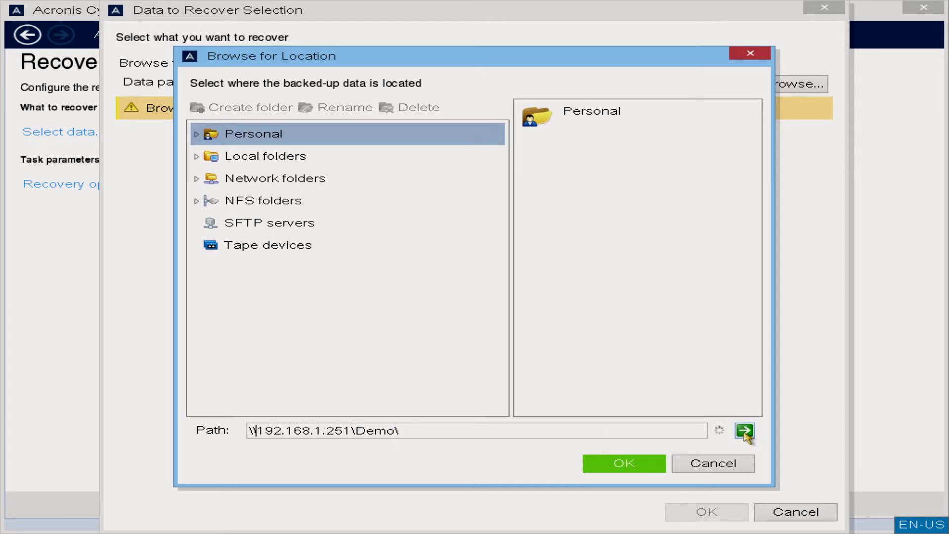
click(745, 430)
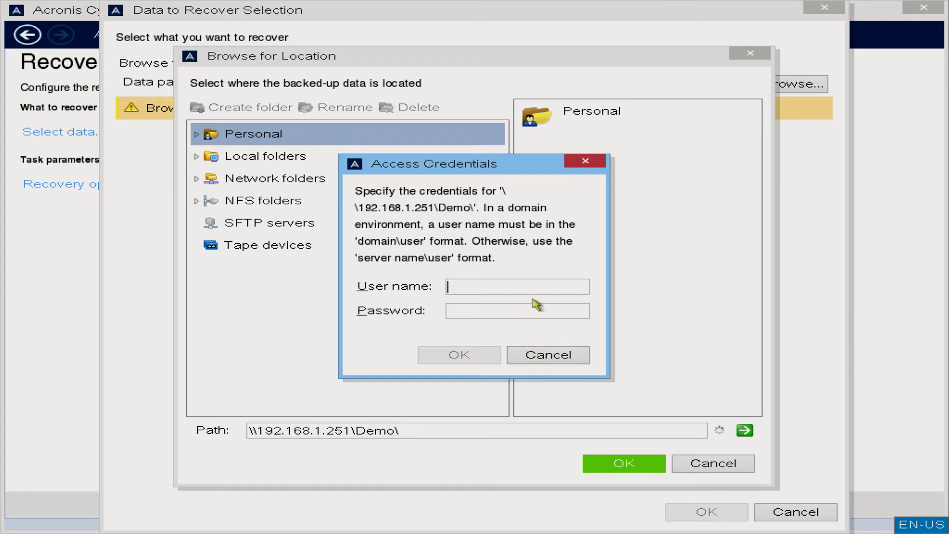
text(robert)
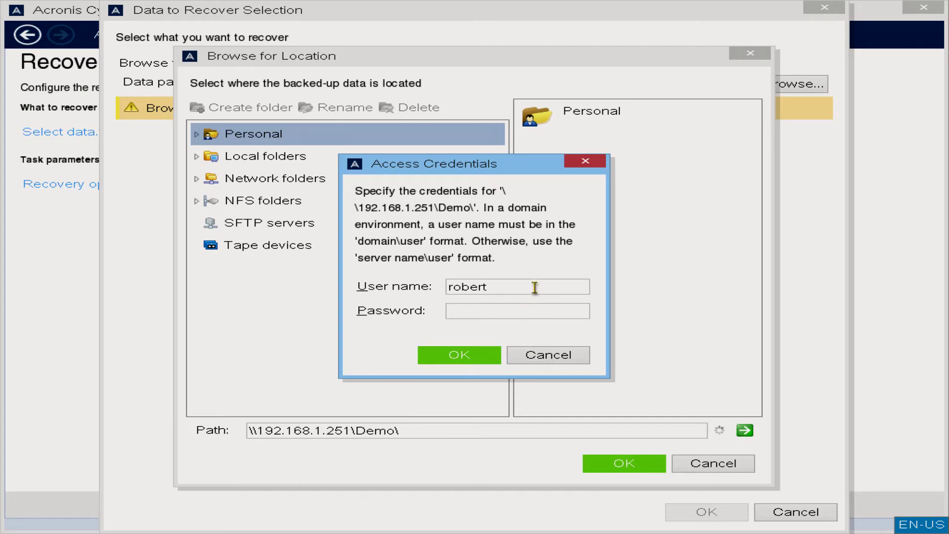
text(********)
key(Return)
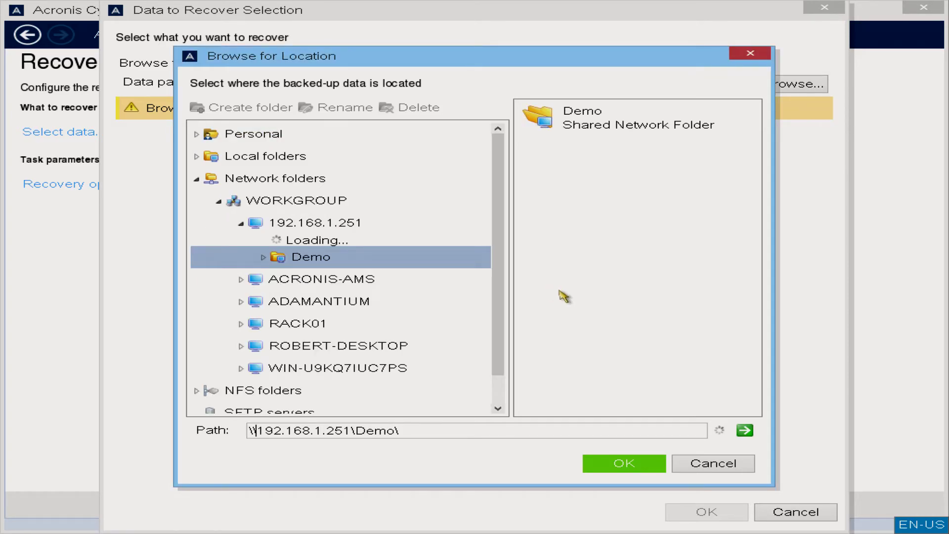
Select the encrypted ESXi host archive, unlock it with its password, and confirm its backup
click(641, 464)
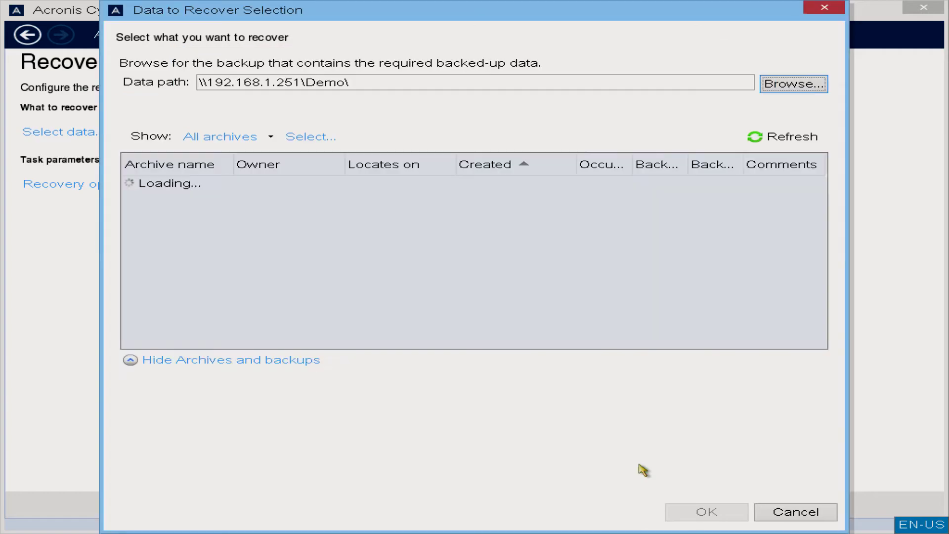
click(200, 275)
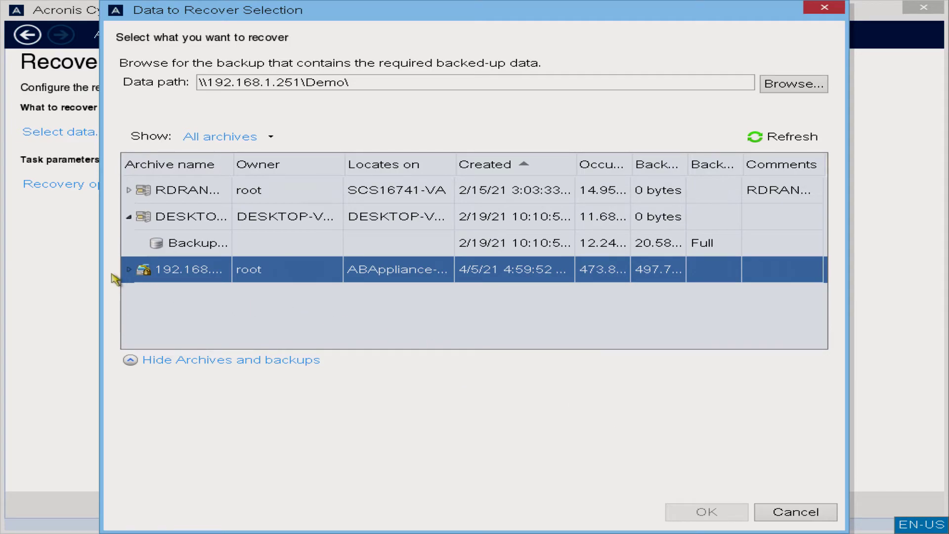
click(130, 270)
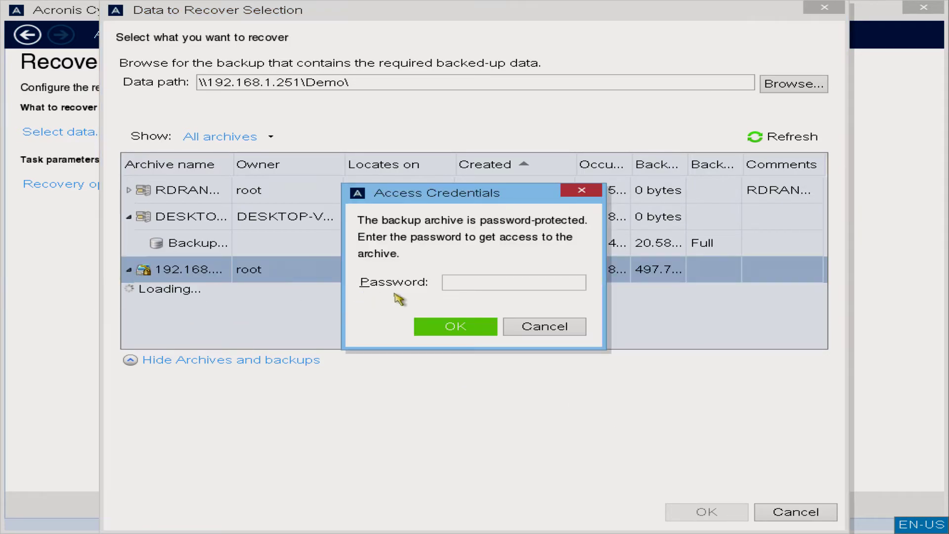
click(493, 284)
text(password12)
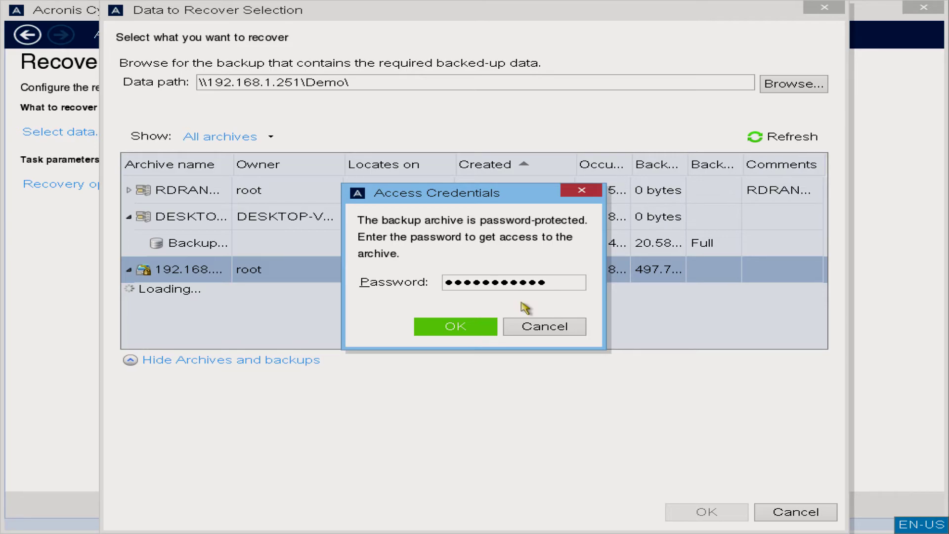
key(Return)
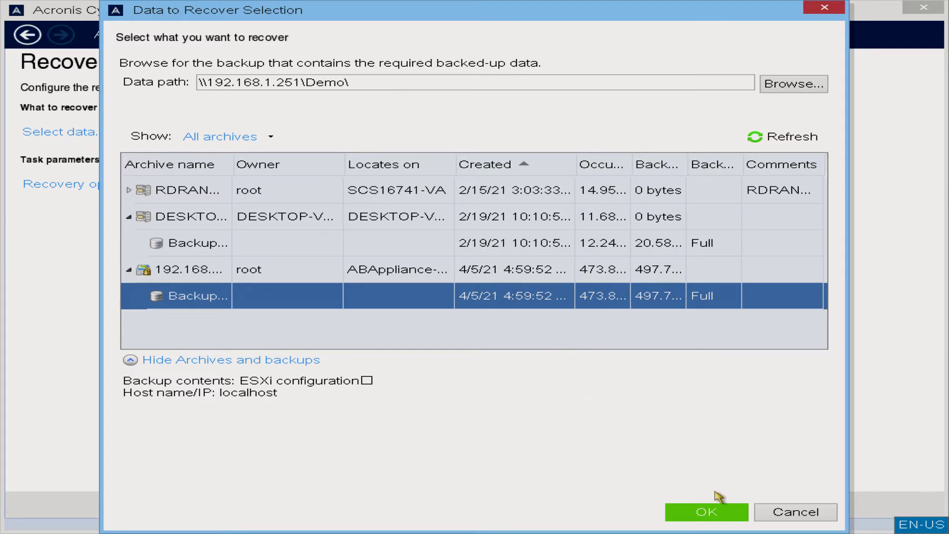
click(706, 513)
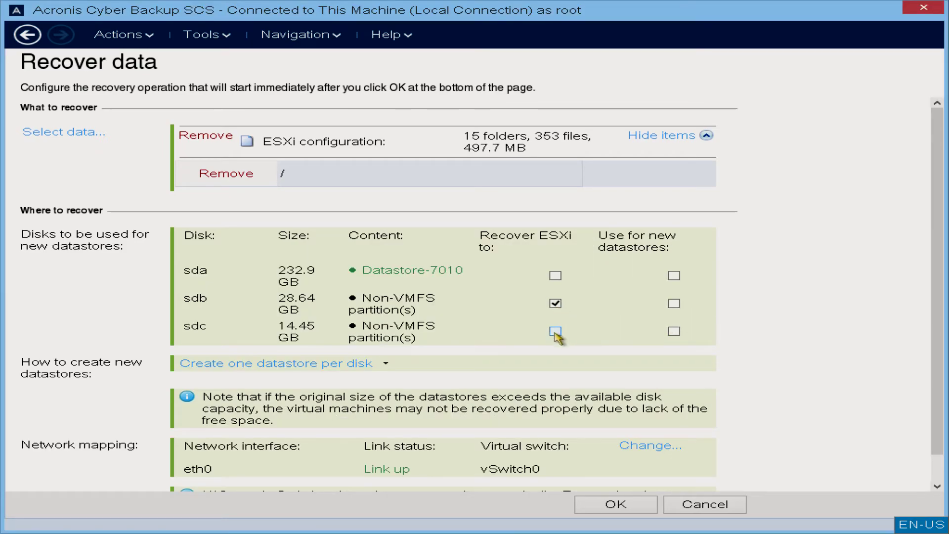
Change the ESXi recovery target from sdb to the 14.45 GB sdc disk and start recovery
click(555, 331)
scroll(798, 389, down, 1)
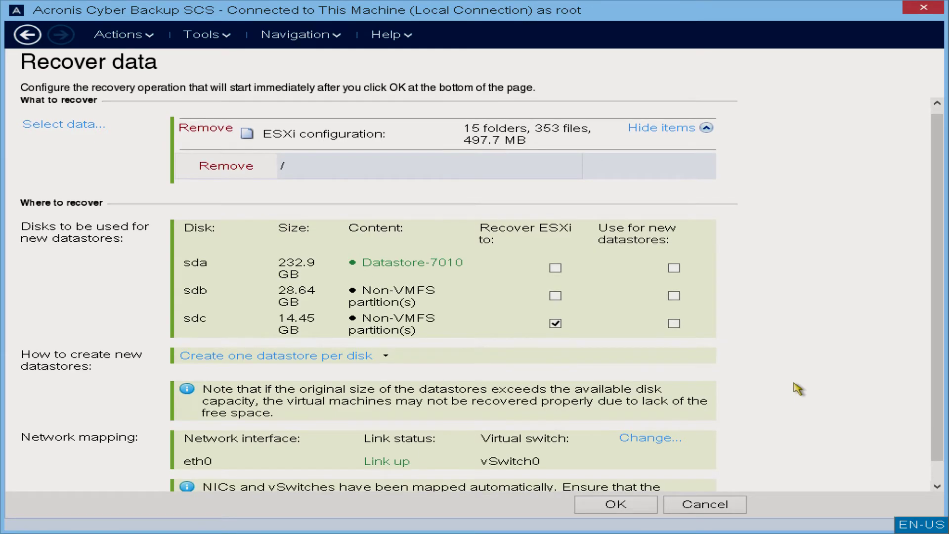
scroll(796, 388, down, 1)
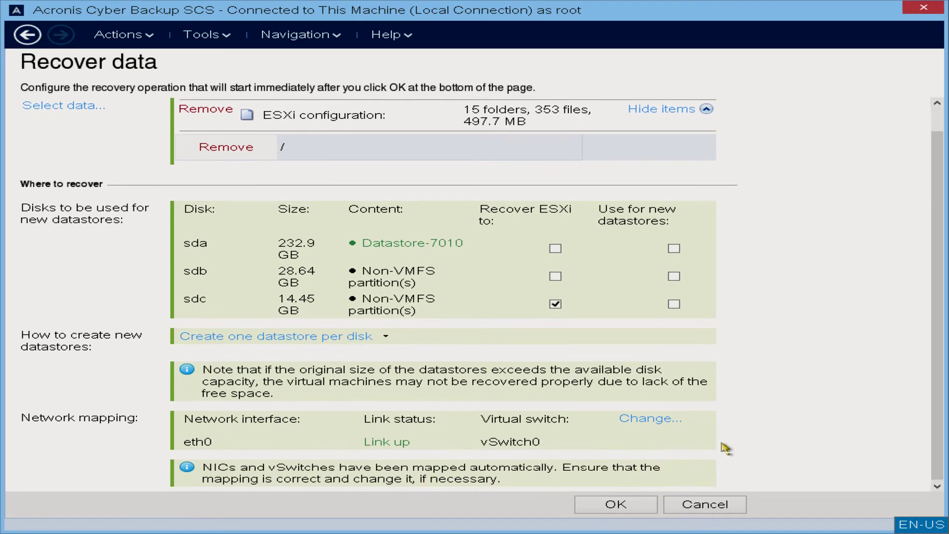
click(628, 504)
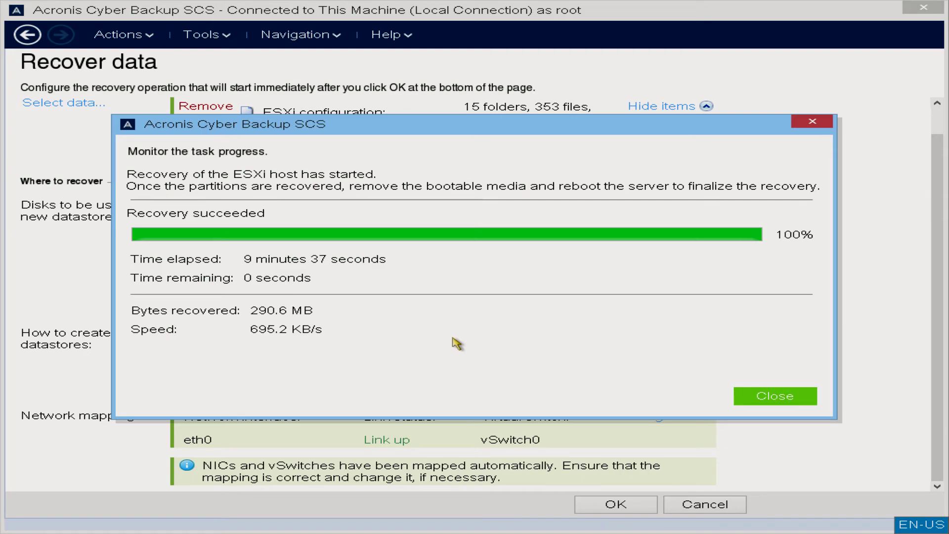
Dismiss the finished recovery, exit the console, and reboot into the recovered ESXi disk
click(774, 395)
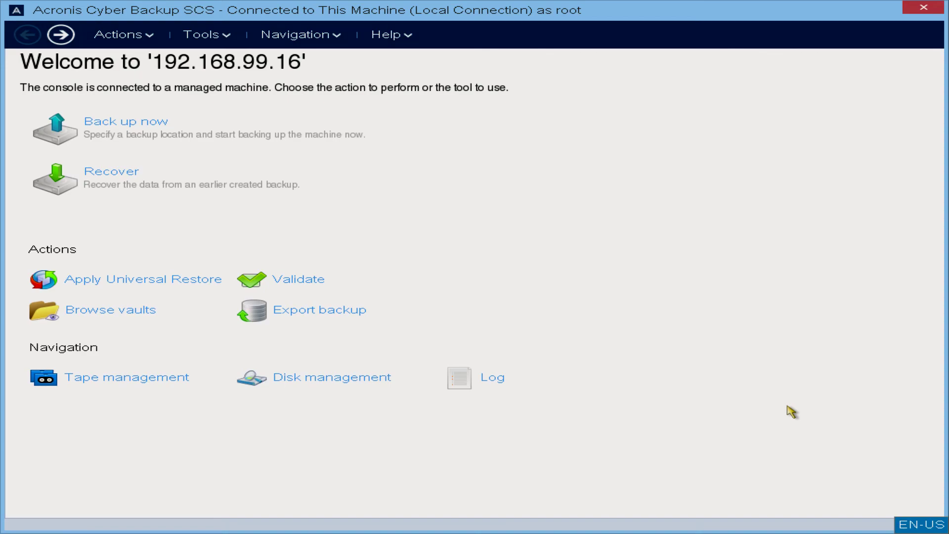
click(923, 7)
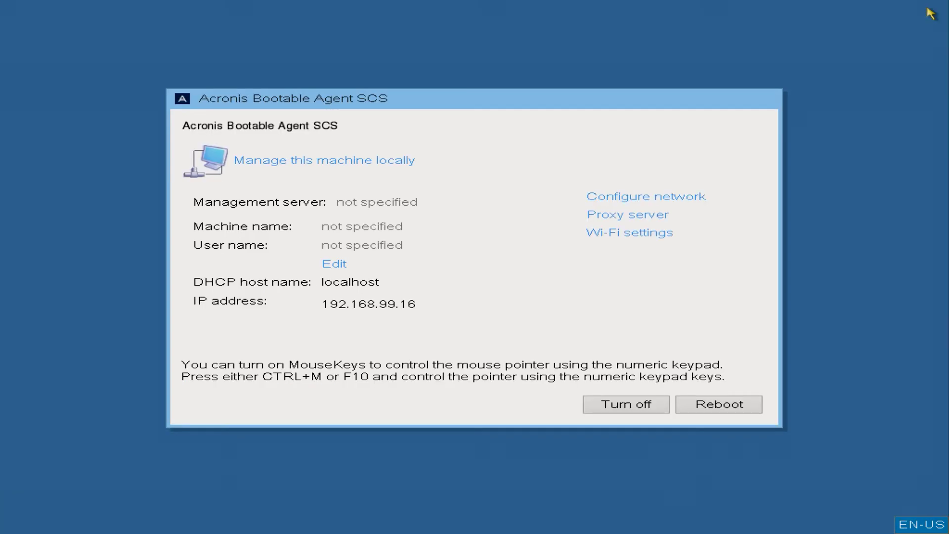
click(700, 406)
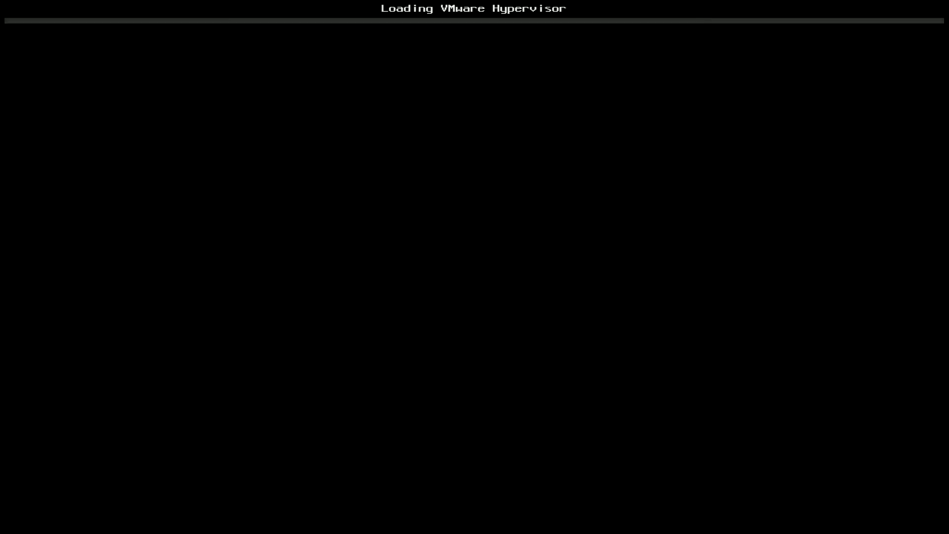
Skip the ESXi boot countdown so the restored host starts loading its hypervisor modules
key(Return)
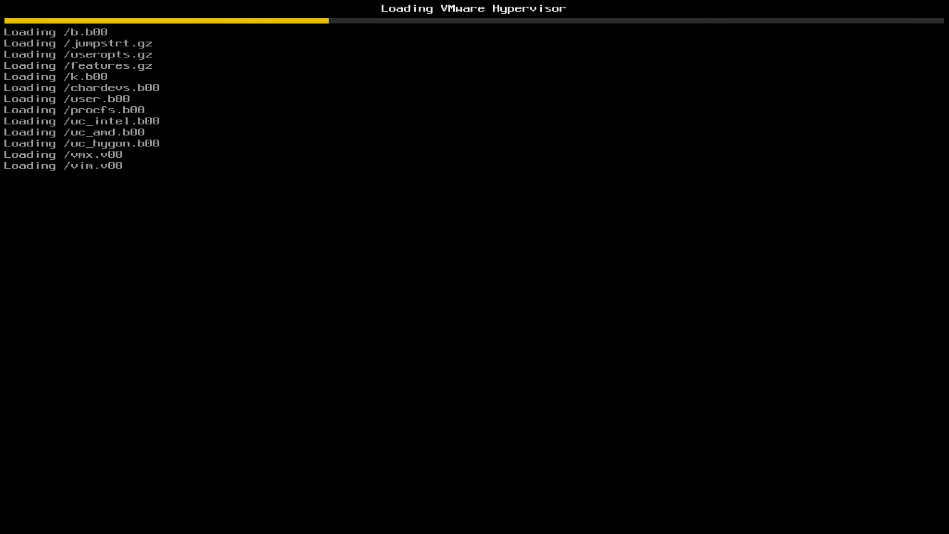